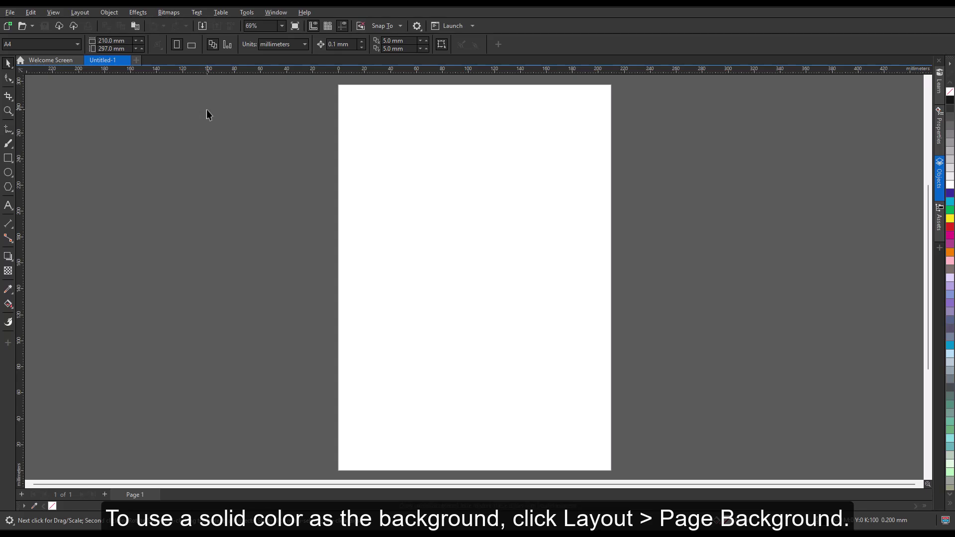
- Set the page background to a solid black colour in Page Background settings
click(88, 12)
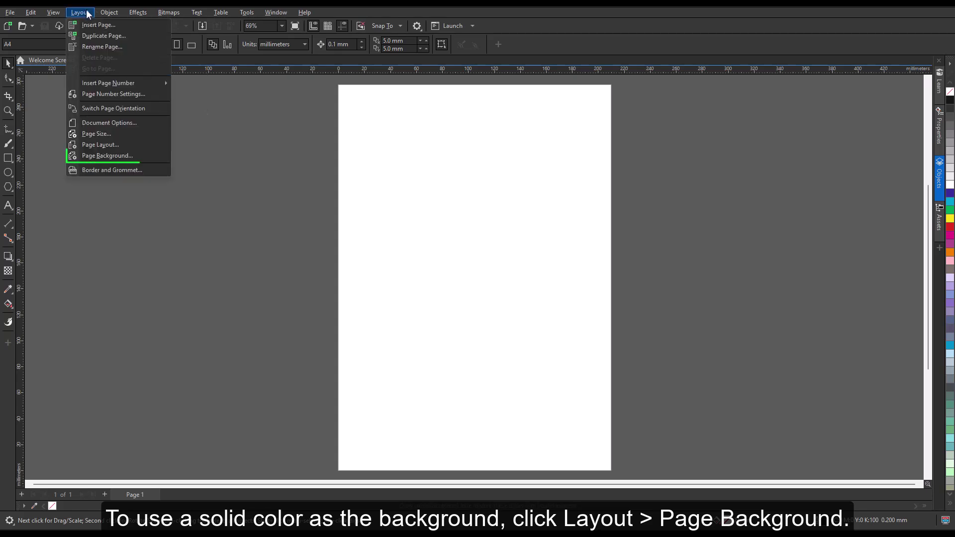
click(149, 156)
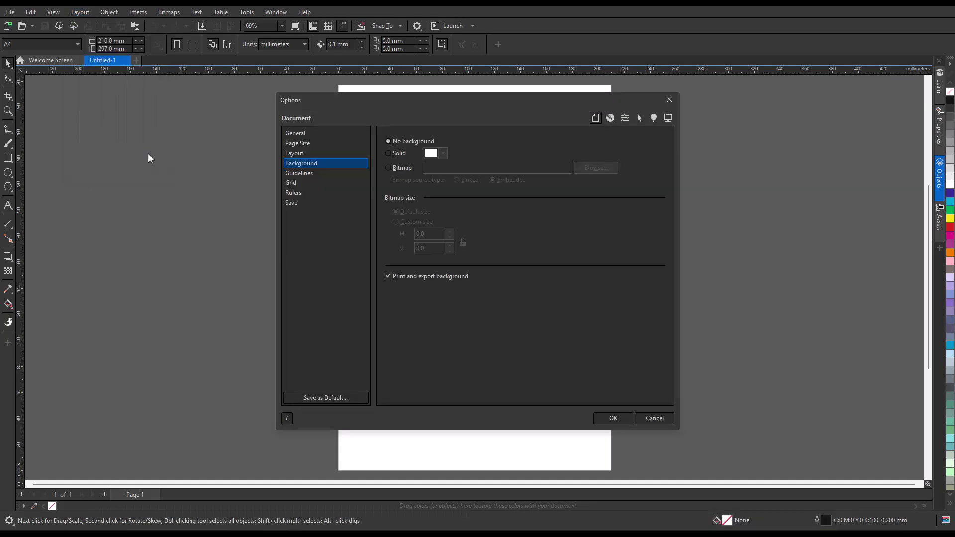
click(389, 154)
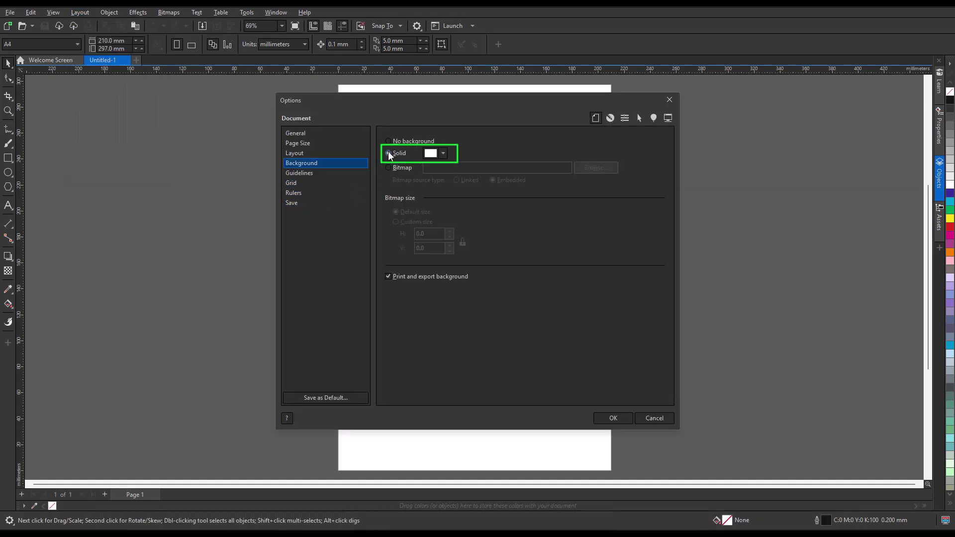
click(443, 154)
click(440, 206)
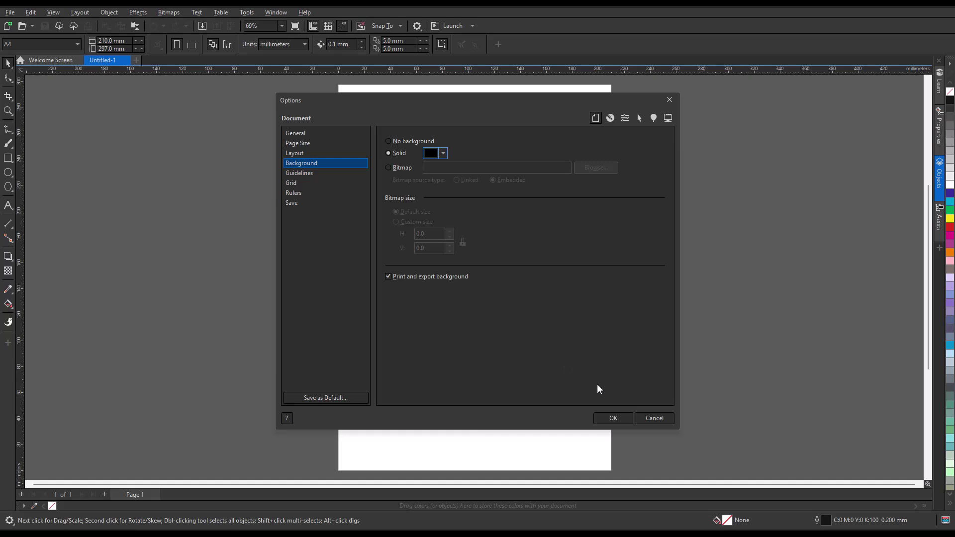
click(616, 417)
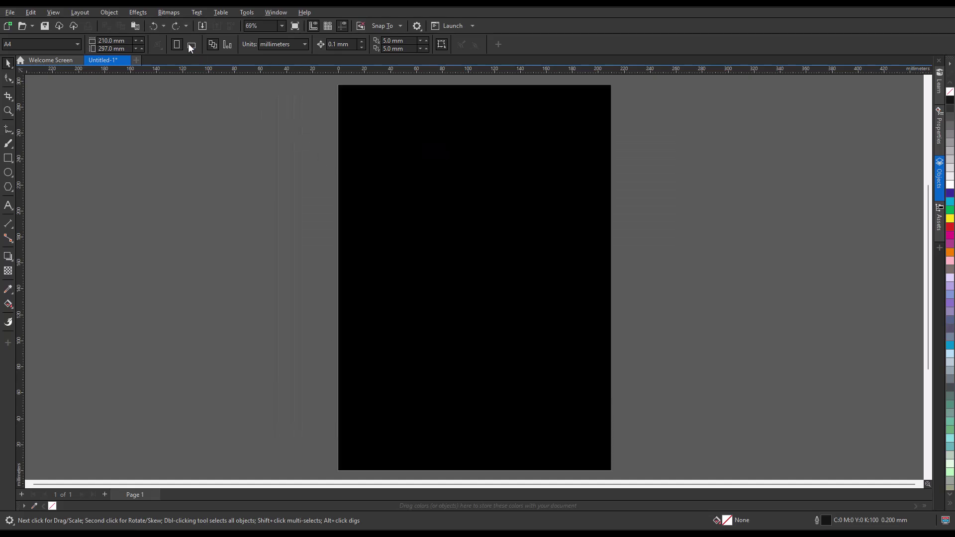
- Import Solid Color.png and drag it out to fill the black page, then deselect it
click(201, 26)
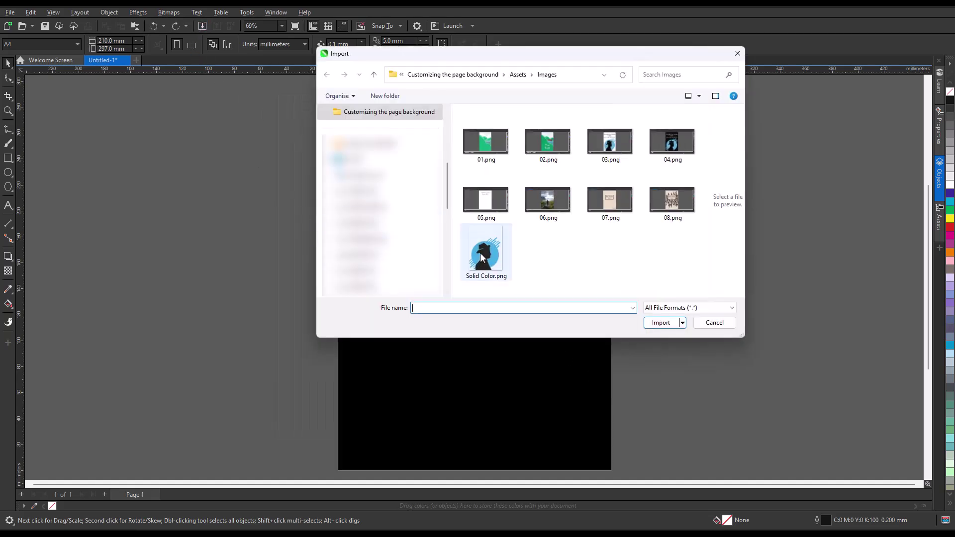
click(477, 254)
click(661, 324)
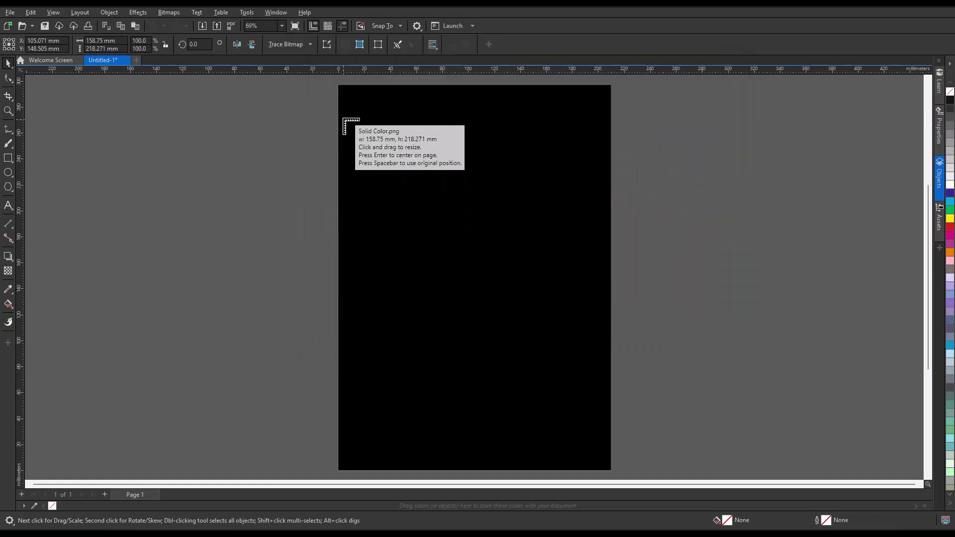
drag(343, 106, 629, 434)
click(653, 366)
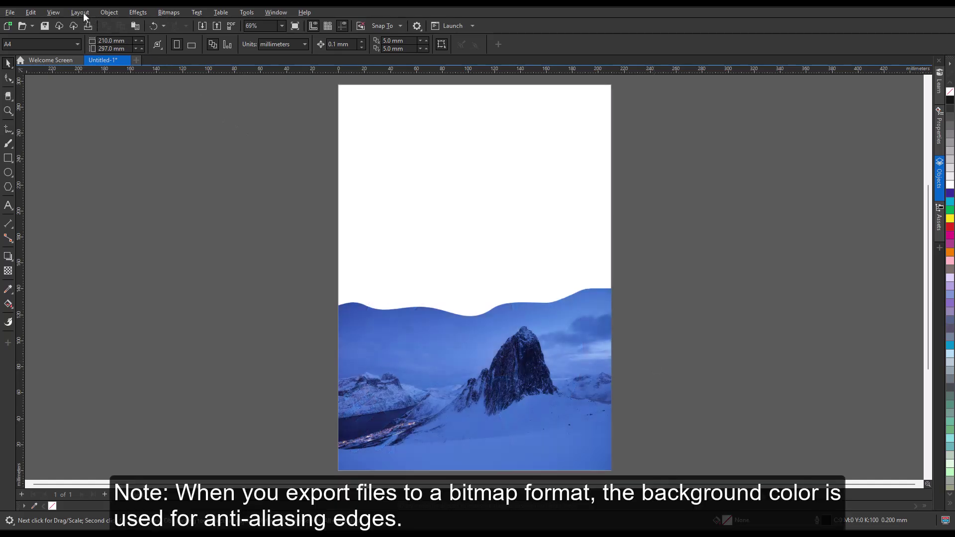
- Set a solid page background of blue #365FB9, eyedropper-sampled from the mountain photo's sky
click(80, 12)
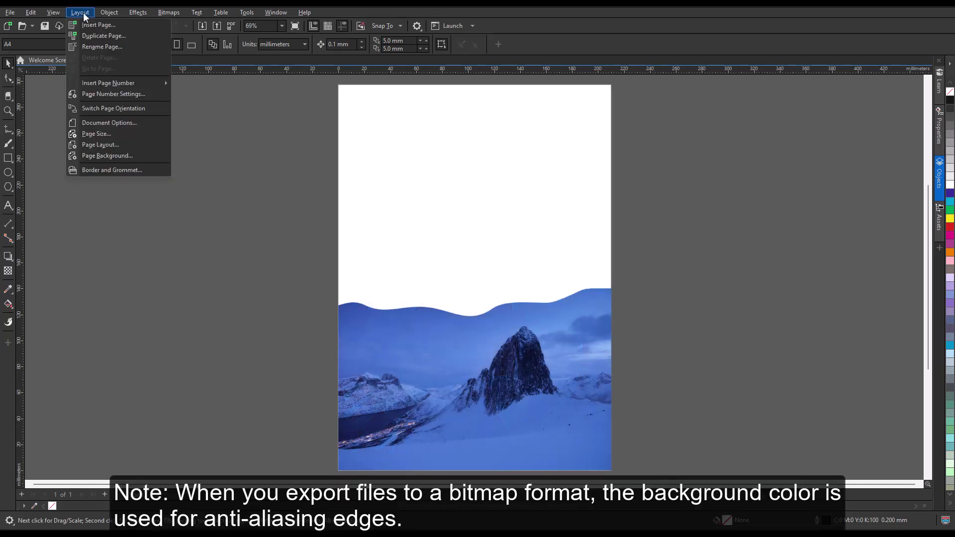
click(123, 160)
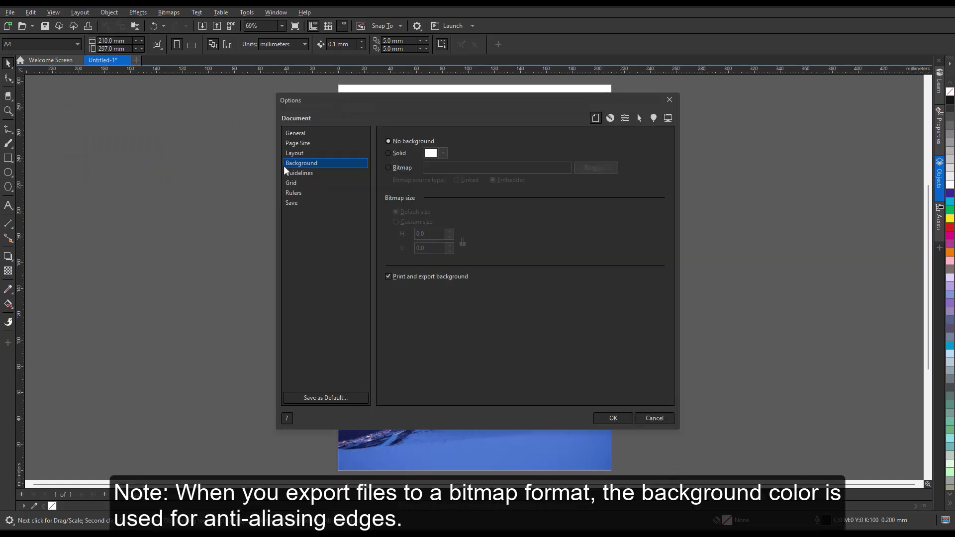
click(388, 153)
drag(496, 109, 690, 130)
click(637, 176)
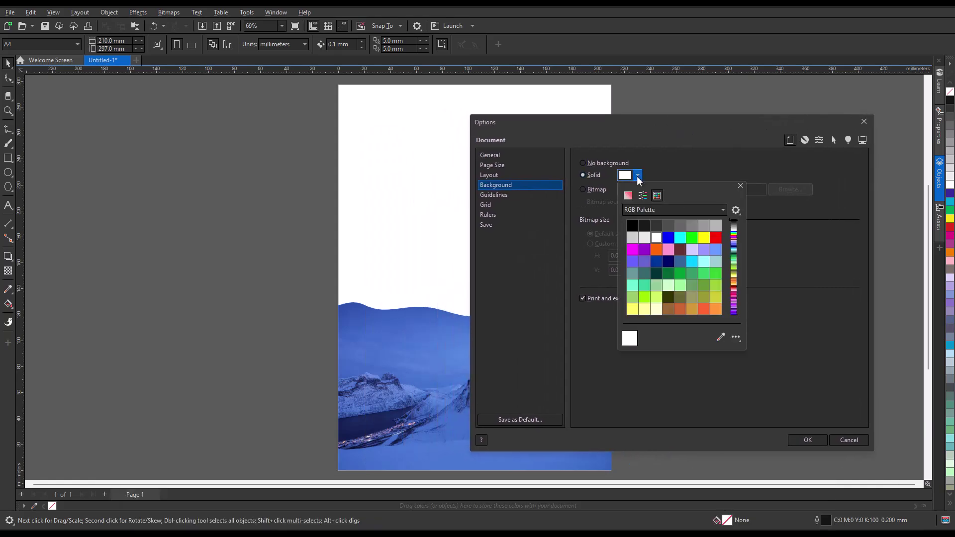
click(720, 337)
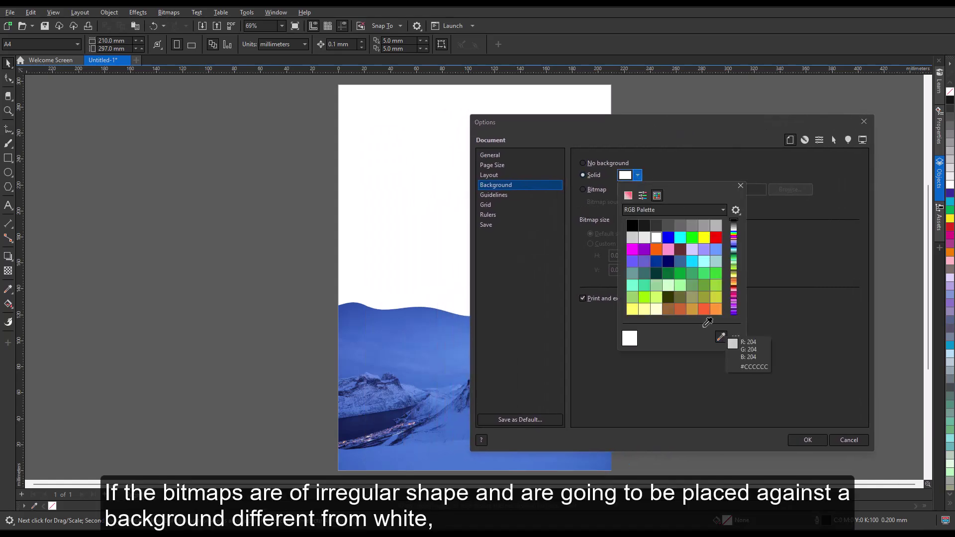
click(423, 304)
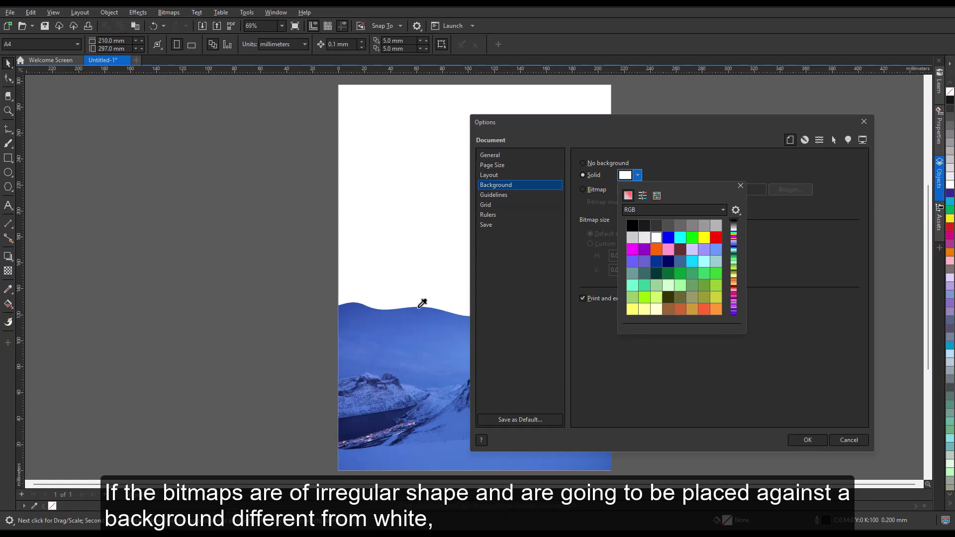
click(808, 439)
click(813, 441)
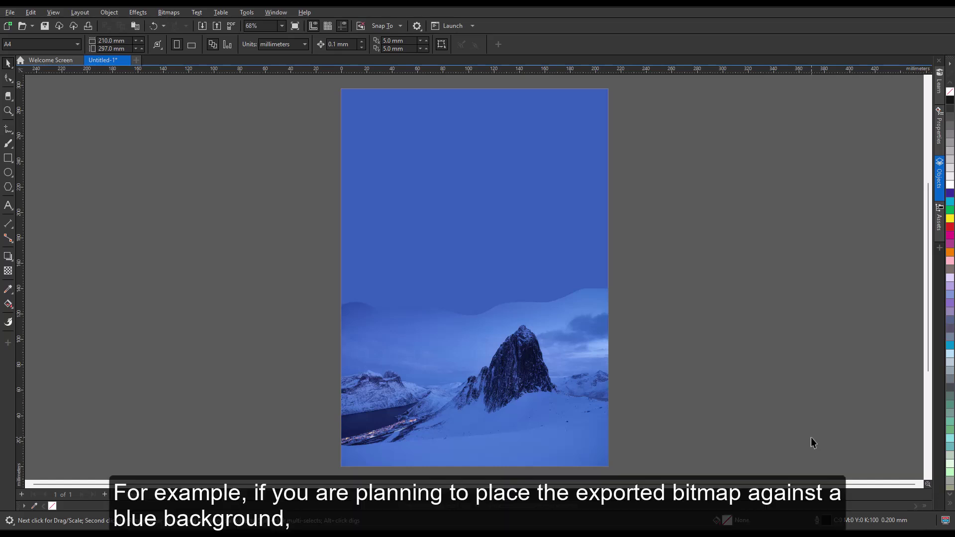
- Export the drawing as the image file Mountains.png
click(217, 26)
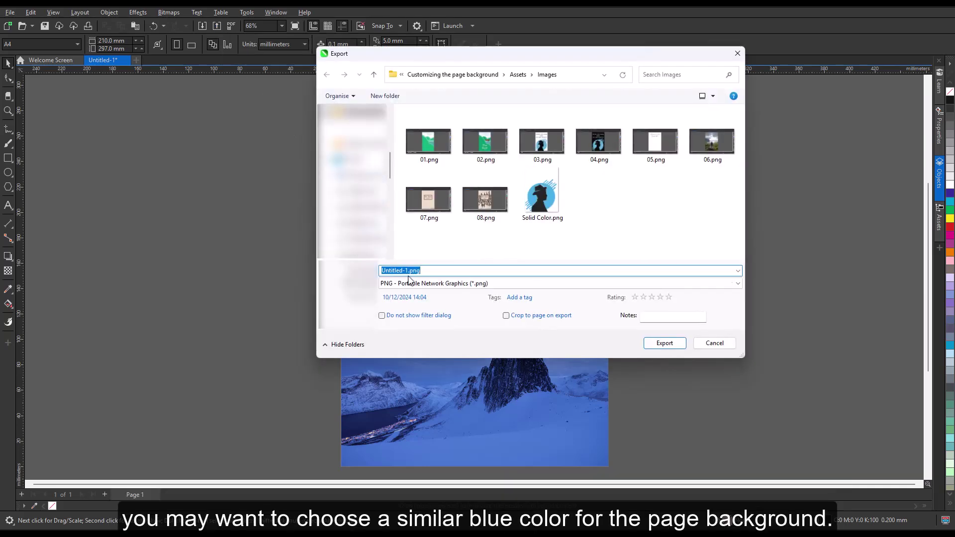
drag(408, 271, 379, 269)
text(Mountains)
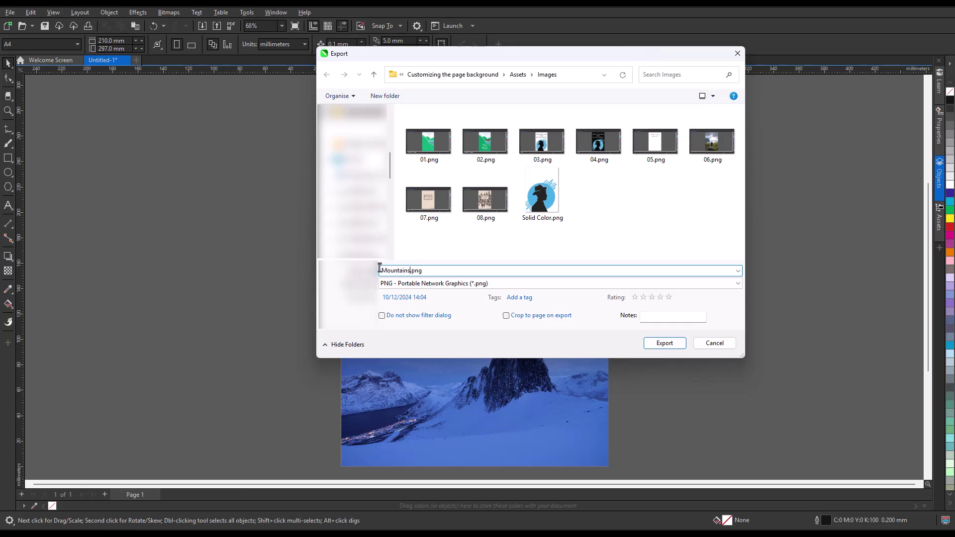
click(664, 343)
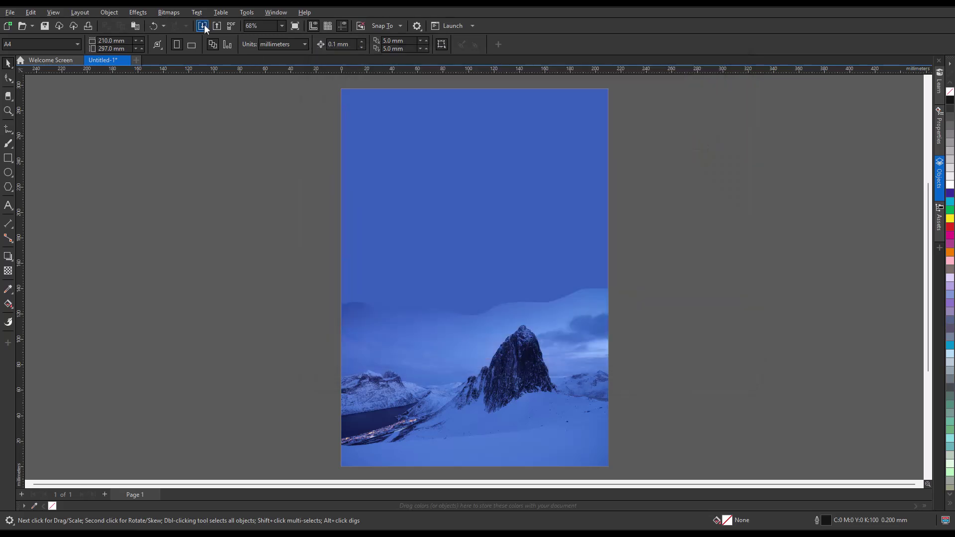
- Import Mountains.png, place it left of the page, and zoom in on the photo
click(202, 26)
click(467, 258)
click(662, 323)
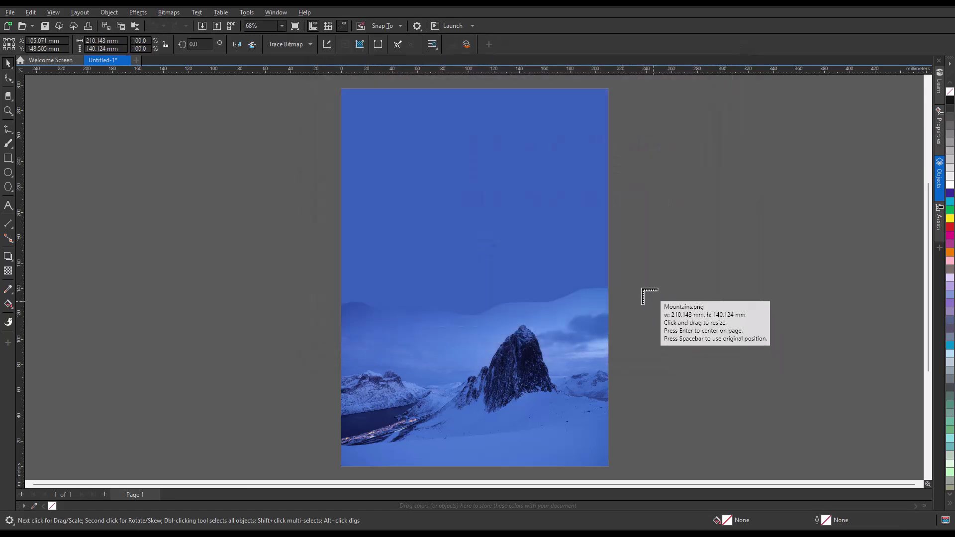
drag(58, 93, 336, 293)
click(8, 110)
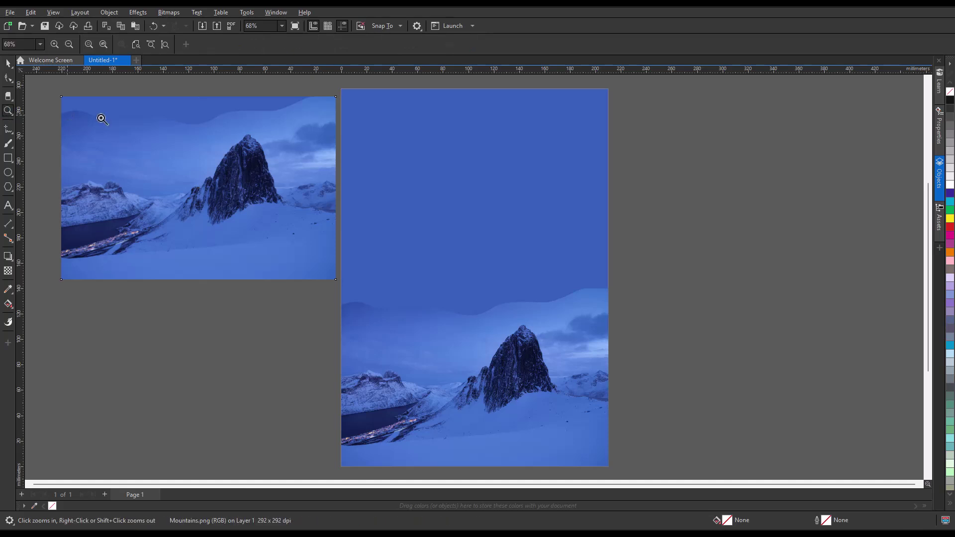
drag(118, 105, 265, 145)
drag(379, 186, 774, 327)
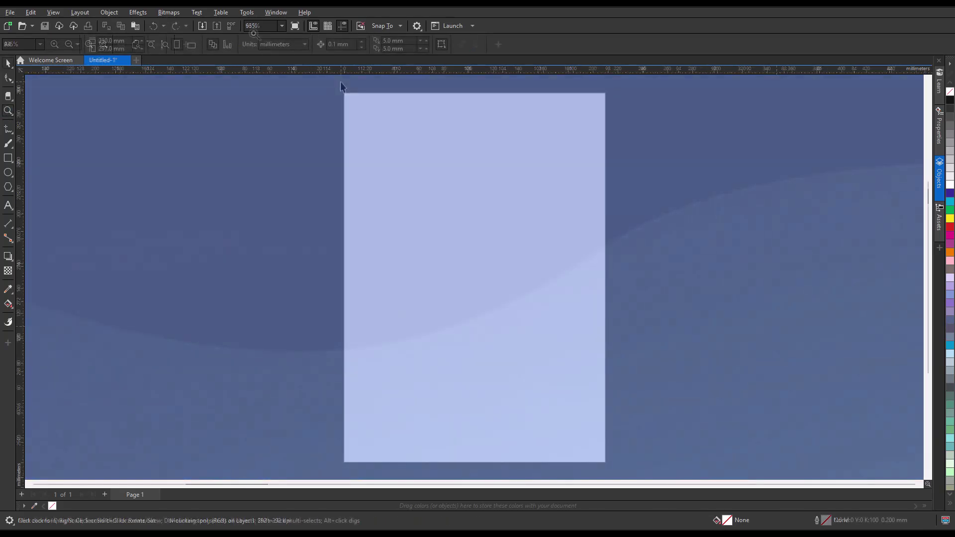
- Choose Bitmap as the page background and load Bitmap background.png as its image
click(72, 11)
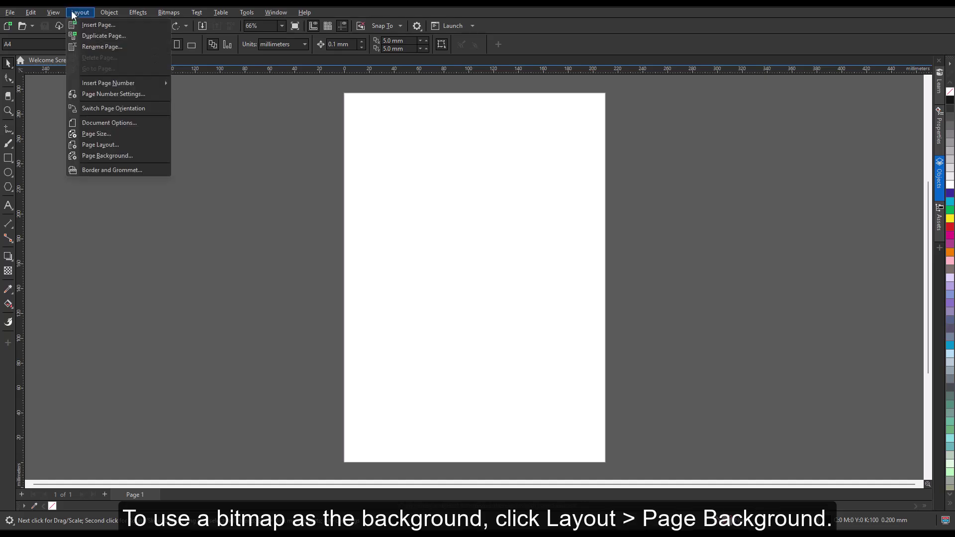
click(138, 156)
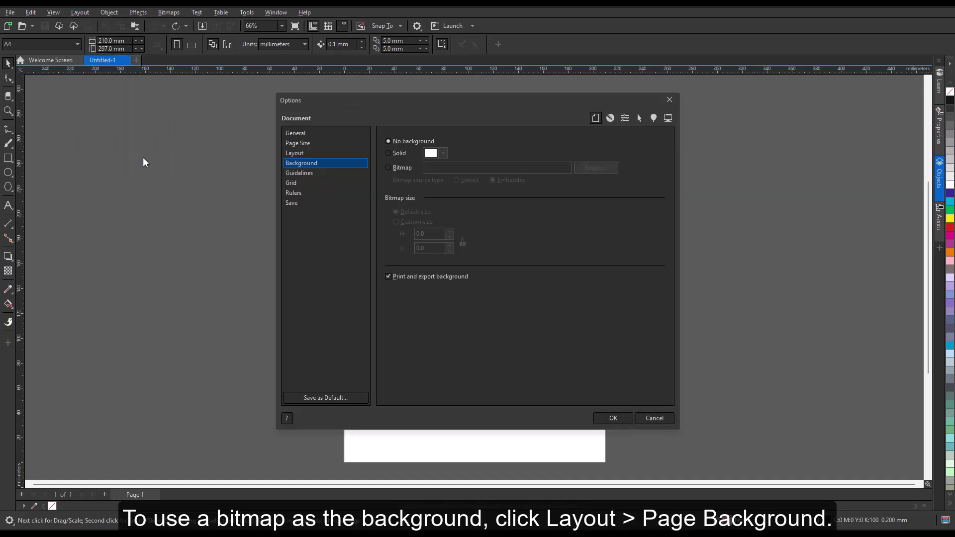
click(387, 169)
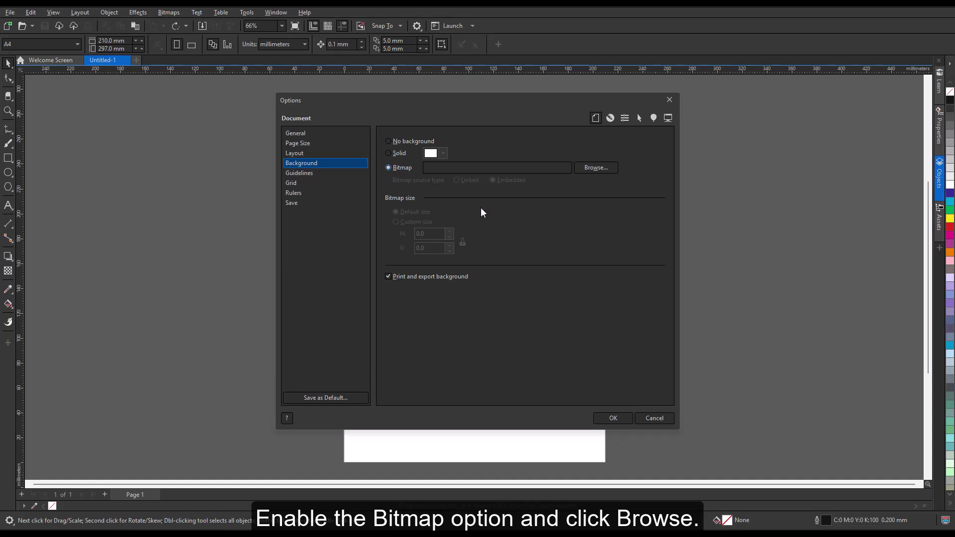
click(592, 168)
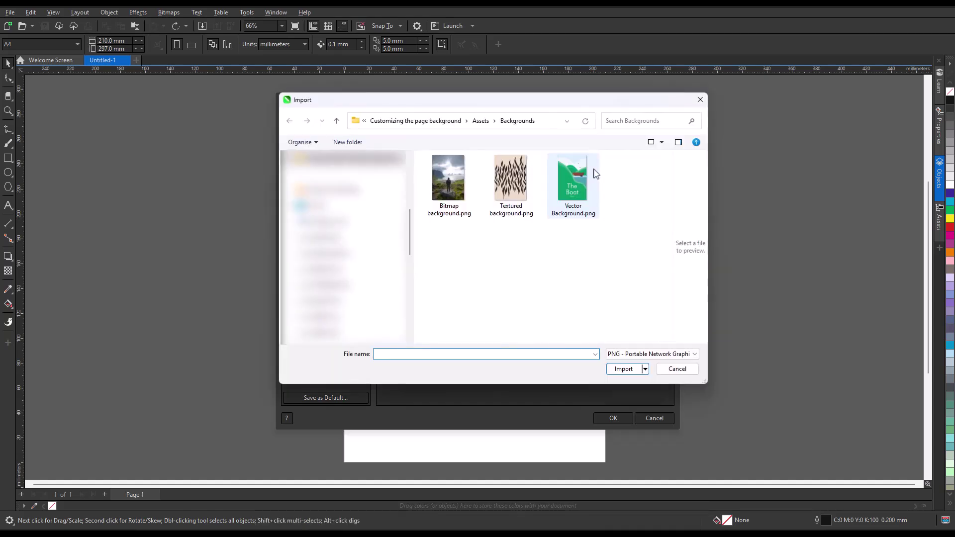
click(449, 176)
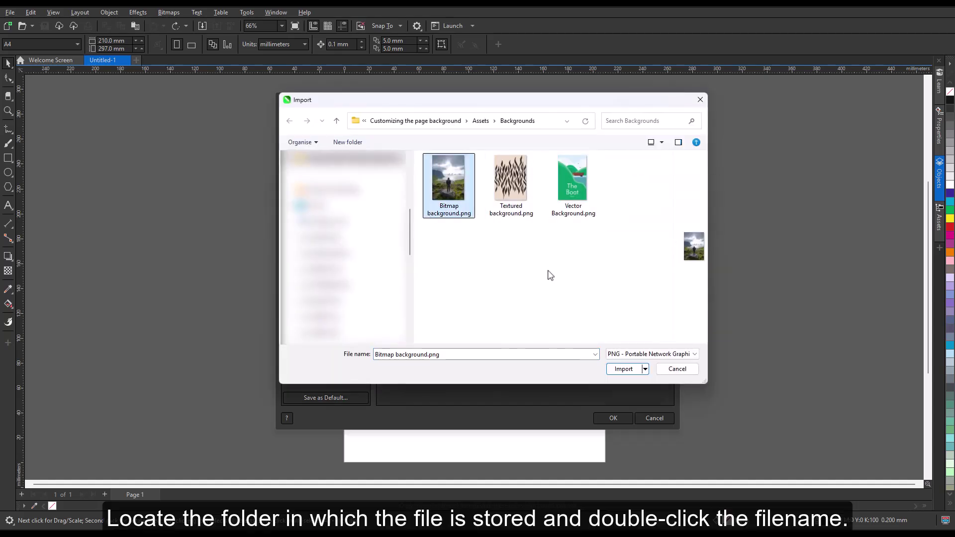
click(623, 369)
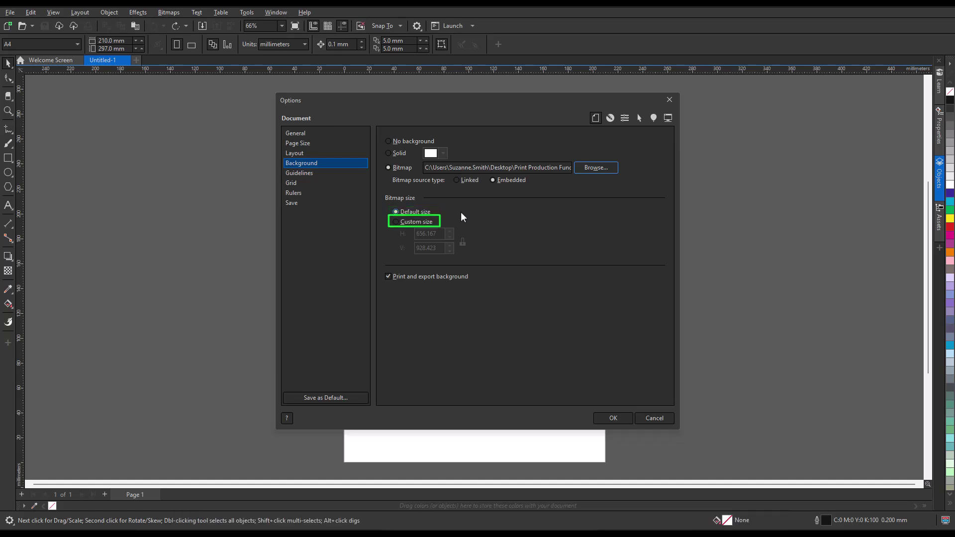
- Give the background bitmap a custom size of 210 × 297 and apply it to the page
click(398, 223)
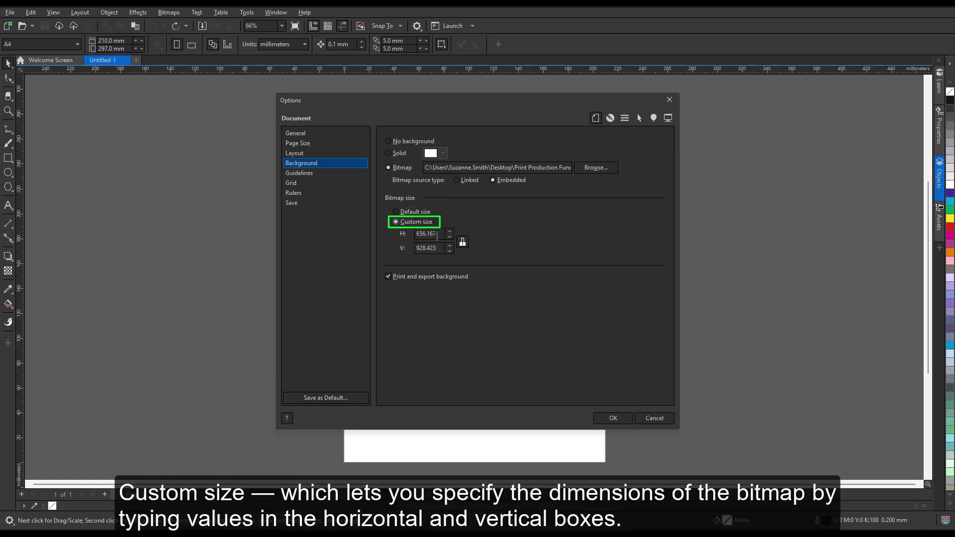
click(416, 235)
text(210)
key(Tab)
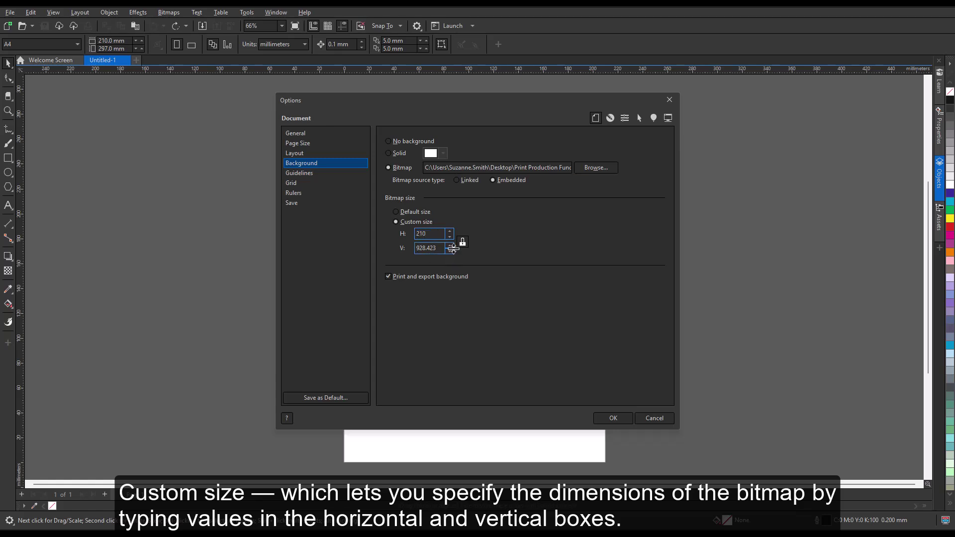
drag(438, 248, 428, 248)
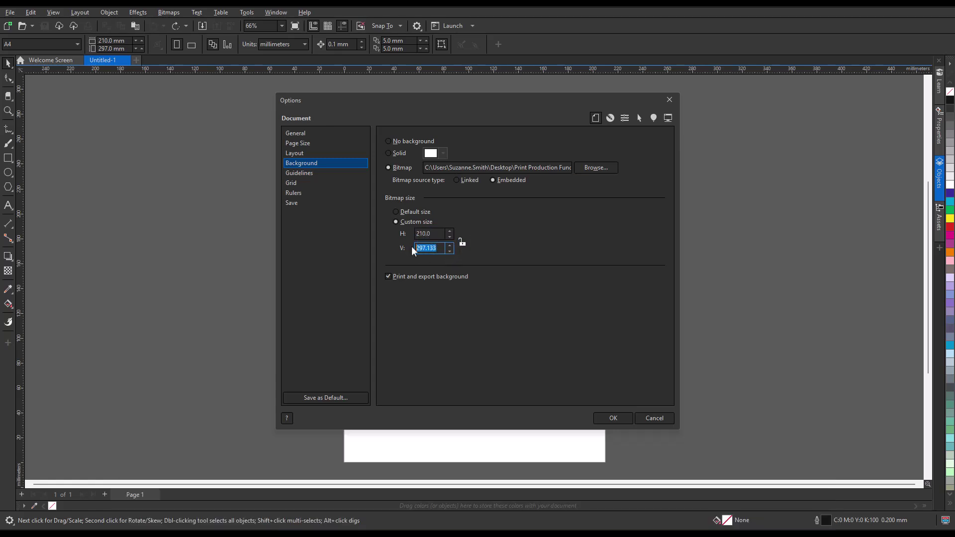
key(BackSpace)
key(BackSpace)
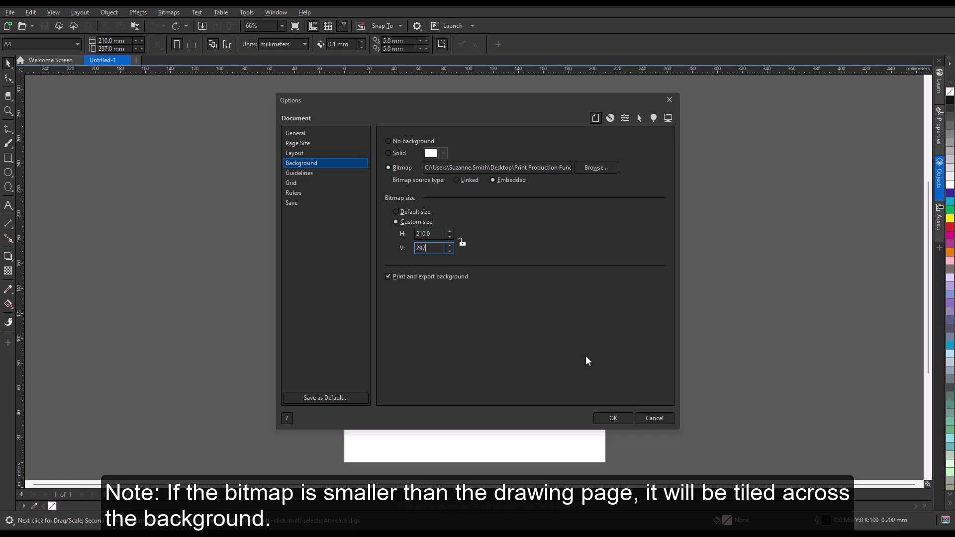
click(607, 418)
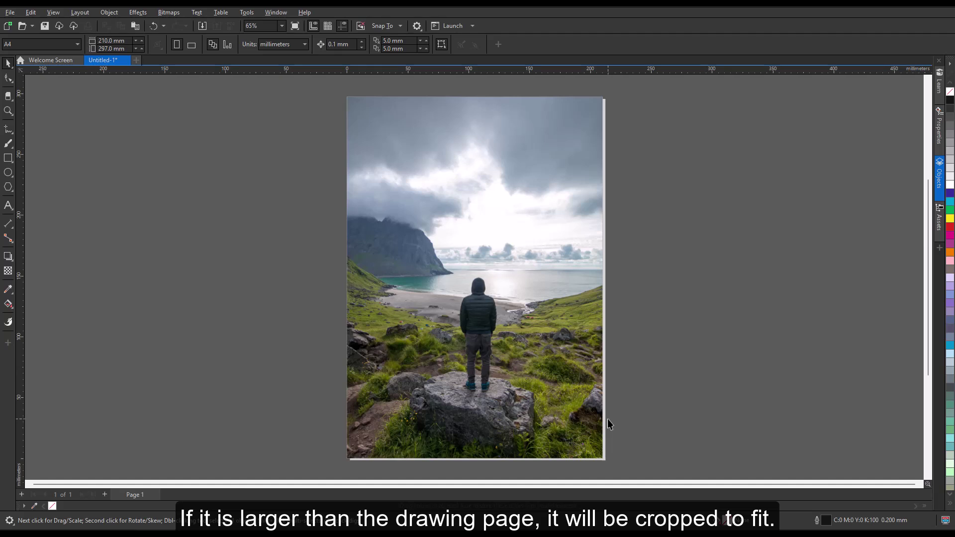
- Turn off Page Border under View > Page so no outline surrounds the page
click(53, 12)
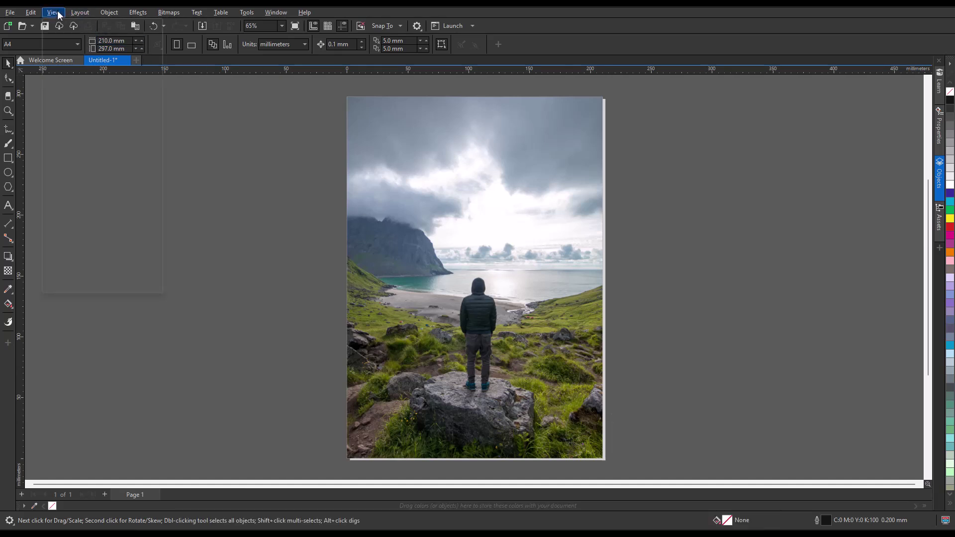
mouse_move(106, 181)
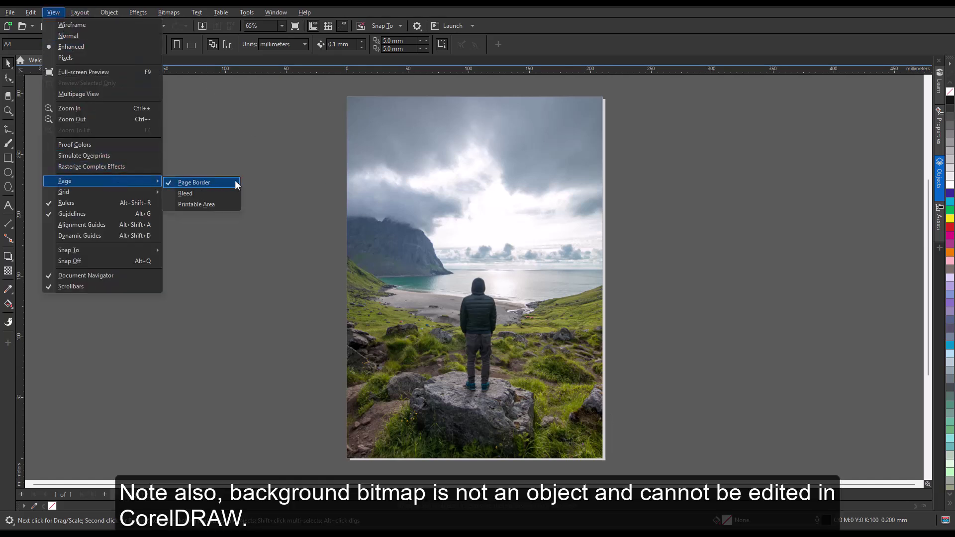
click(198, 183)
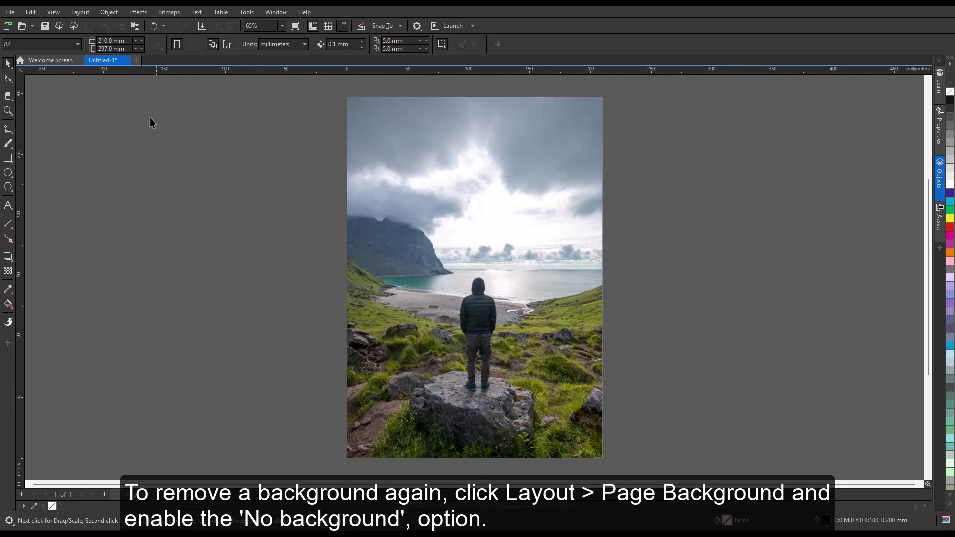
click(81, 12)
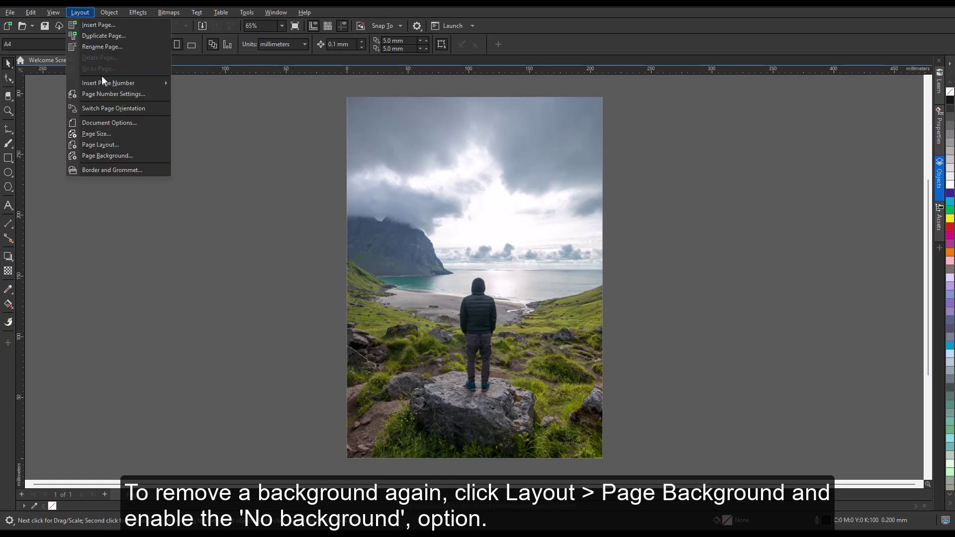